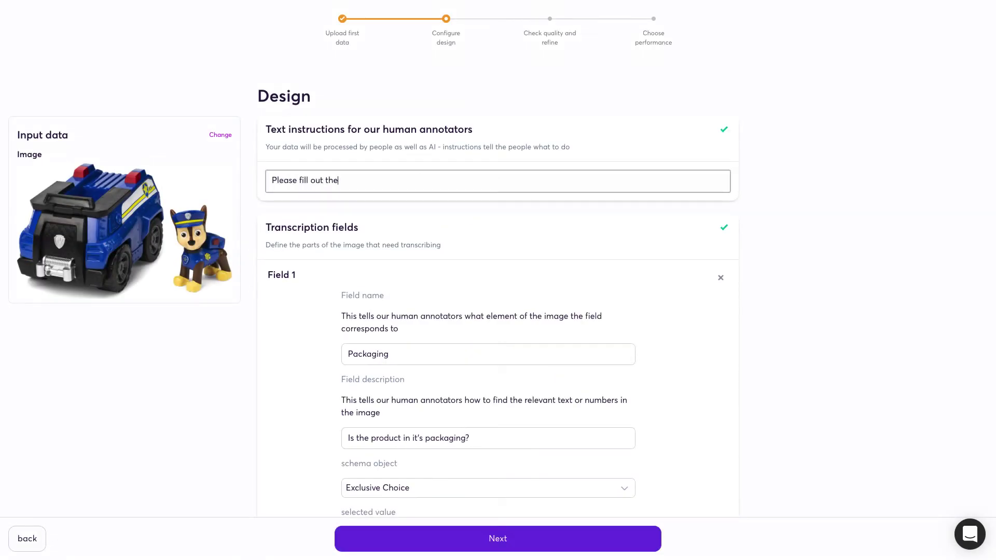
Scroll down through the remaining Design form fields of the labelling task
{"action": "scroll", "coordinate": [735, 398], "scroll_direction": "down", "scroll_amount": 10}
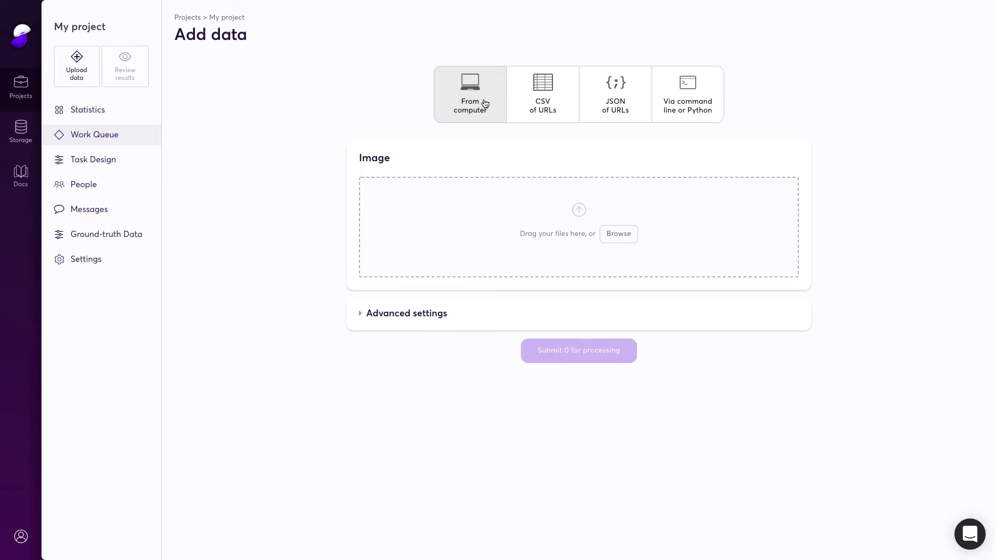
Check the CSV and command-line upload options, then drop the seven toy photos into From computer
{"action": "left_click", "coordinate": [551, 93]}
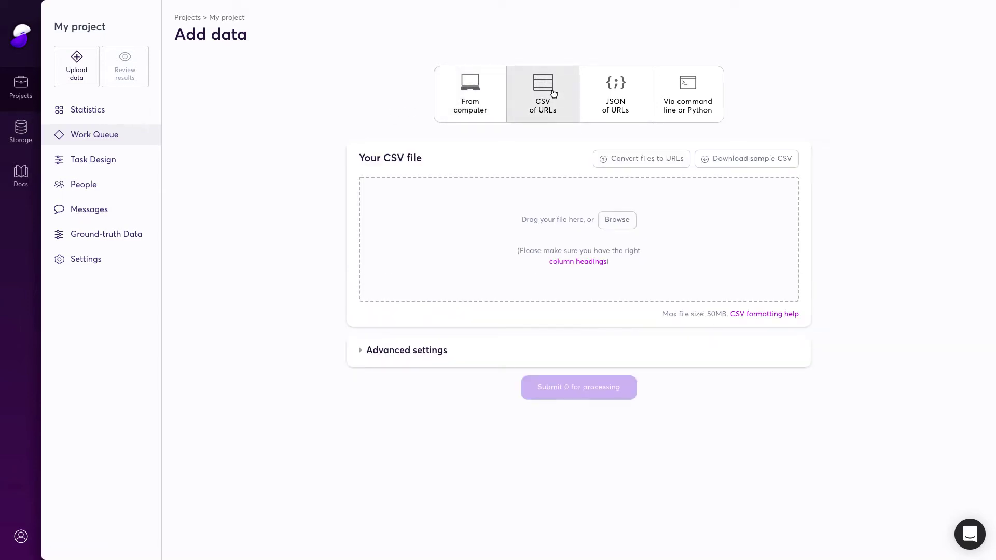
{"action": "left_click", "coordinate": [704, 90]}
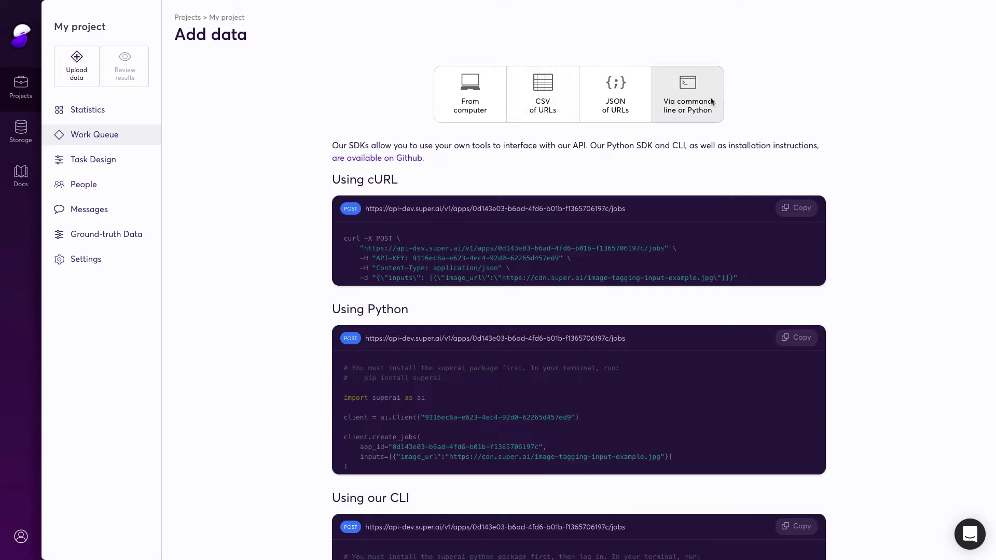
{"action": "scroll", "coordinate": [850, 366], "scroll_direction": "down", "scroll_amount": 3}
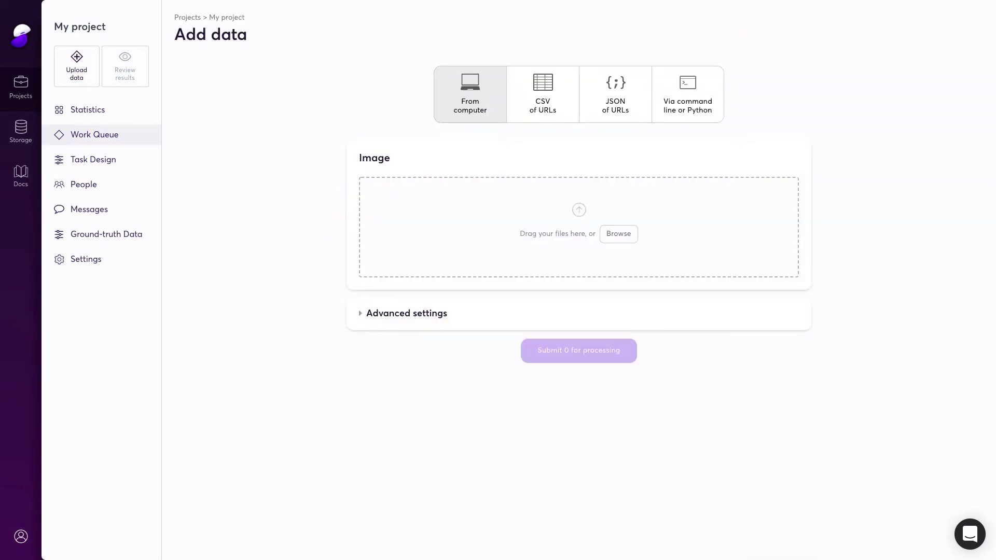
{"action": "left_click_drag", "start_coordinate": [990, 298], "coordinate": [719, 256]}
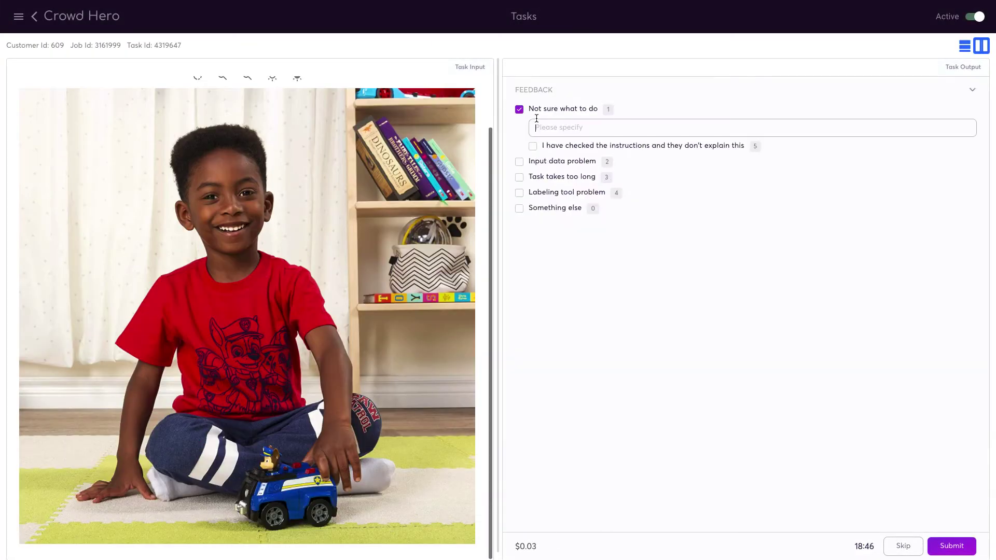
Ask whether a finger-covered object counts as cropped; submit the lifestyle photo as showing no scale
{"action": "type", "text": "If the object is covered by a finger, does that count as cropped?"}
{"action": "left_click", "coordinate": [533, 145]}
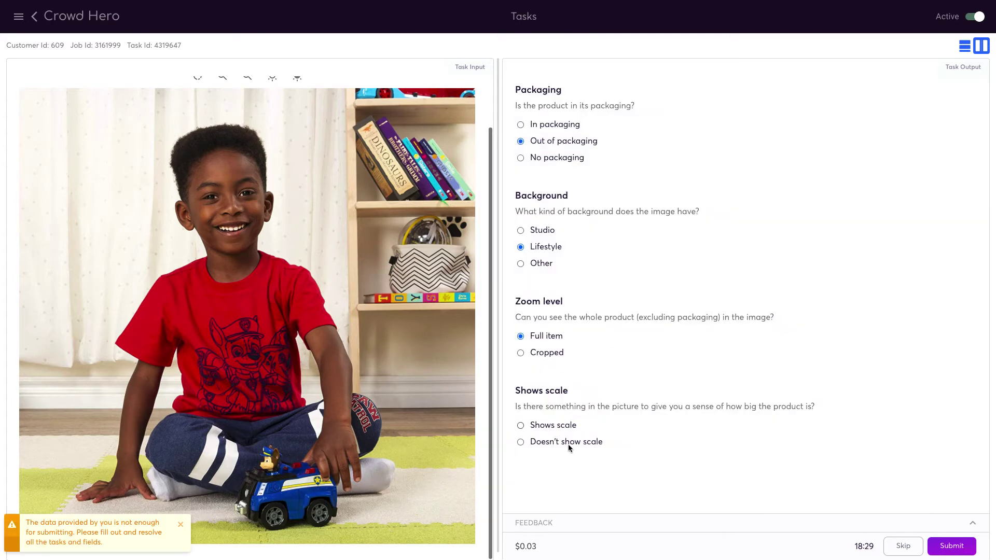
{"action": "left_click", "coordinate": [520, 425]}
{"action": "left_click", "coordinate": [952, 537]}
Label the boxed toy (in packaging) and Rubik's cube (out of packaging): Studio, full item, no scale
{"action": "left_click", "coordinate": [520, 125]}
{"action": "left_click", "coordinate": [543, 230]}
{"action": "left_click", "coordinate": [521, 336]}
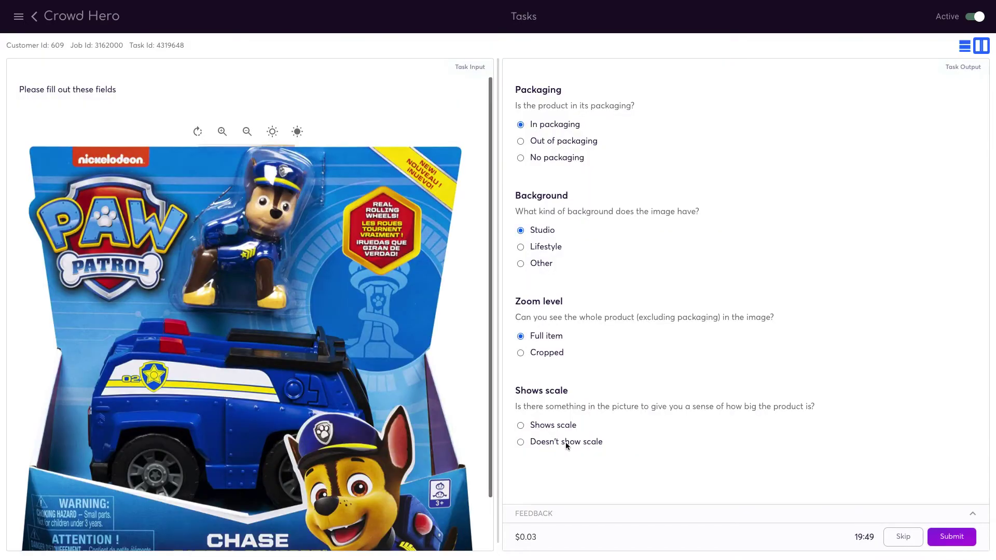
{"action": "left_click", "coordinate": [566, 442]}
{"action": "left_click", "coordinate": [952, 537]}
{"action": "left_click", "coordinate": [520, 141]}
{"action": "left_click", "coordinate": [521, 230]}
{"action": "left_click", "coordinate": [520, 336]}
{"action": "left_click", "coordinate": [521, 442]}
{"action": "left_click", "coordinate": [951, 537]}
Label the yoyo out of packaging, and a Rubik's cube as Other background, Cropped, showing scale
{"action": "left_click", "coordinate": [534, 140]}
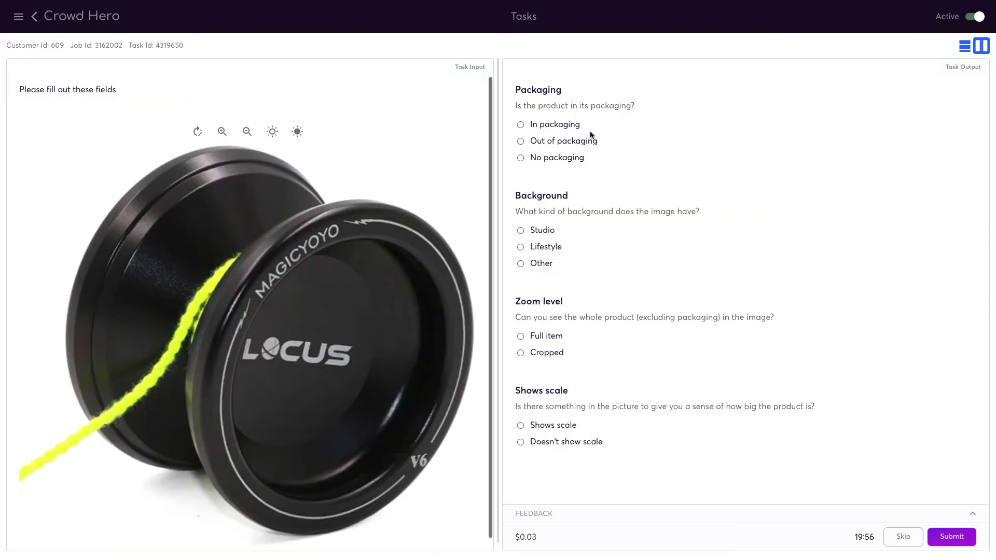
{"action": "left_click", "coordinate": [541, 230]}
{"action": "left_click", "coordinate": [520, 352]}
{"action": "left_click", "coordinate": [952, 537]}
{"action": "left_click", "coordinate": [520, 141]}
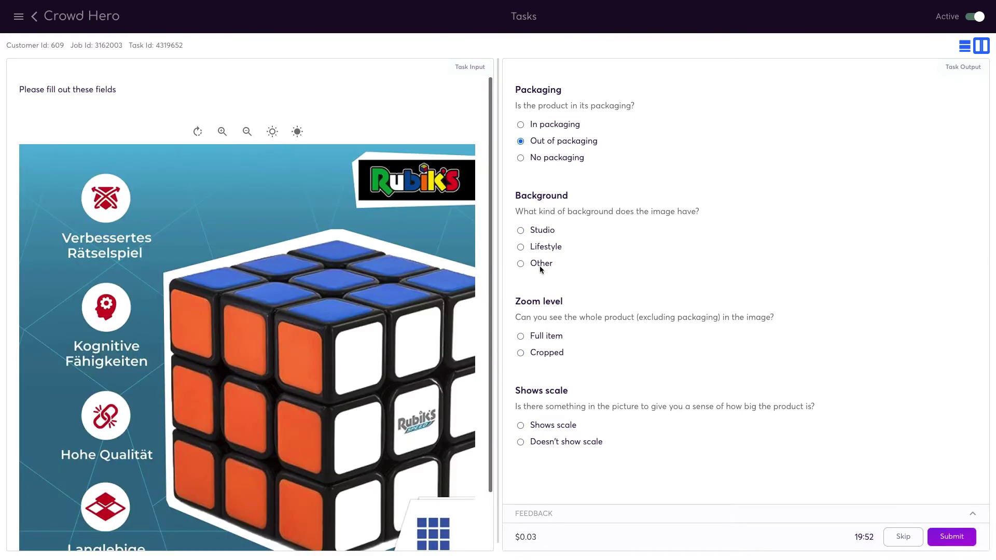
{"action": "left_click", "coordinate": [539, 264]}
{"action": "left_click", "coordinate": [520, 353]}
{"action": "left_click", "coordinate": [552, 426]}
{"action": "left_click", "coordinate": [952, 537]}
Label the toy figures (out of packaging) and the next toy (in packaging) as Studio, full item
{"action": "left_click", "coordinate": [520, 141]}
{"action": "left_click", "coordinate": [543, 232]}
{"action": "left_click", "coordinate": [549, 337]}
{"action": "left_click", "coordinate": [566, 442]}
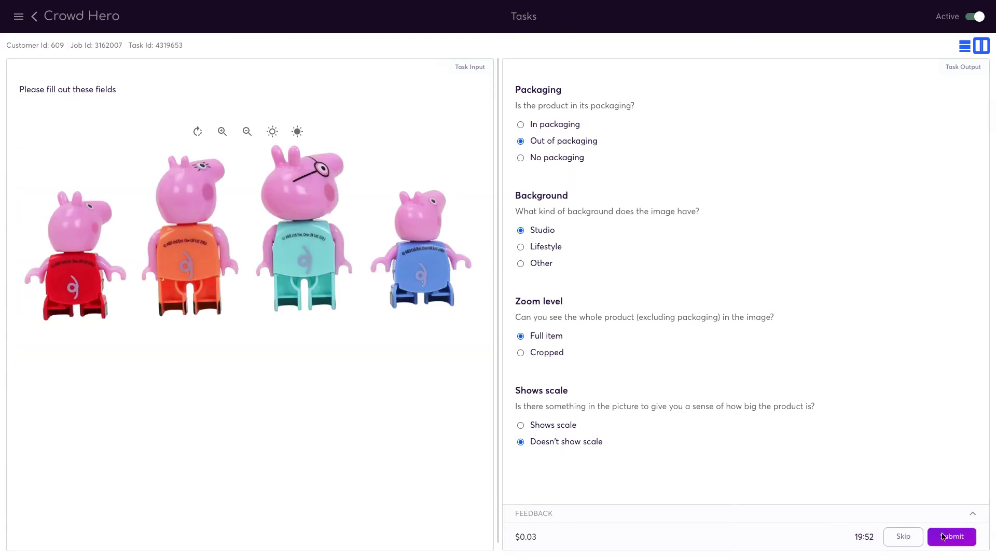
{"action": "left_click", "coordinate": [945, 537]}
{"action": "left_click", "coordinate": [556, 126]}
{"action": "left_click", "coordinate": [542, 232]}
{"action": "left_click", "coordinate": [544, 337]}
{"action": "left_click", "coordinate": [951, 537]}
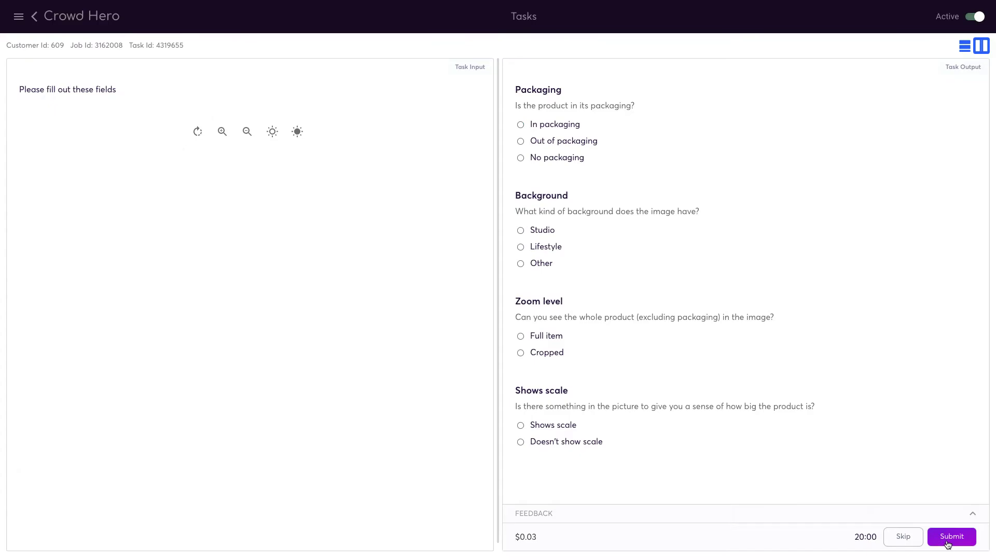
Label the last Rubik's cube as out of packaging, Lifestyle, full item, showing scale
{"action": "left_click", "coordinate": [554, 142]}
{"action": "left_click", "coordinate": [546, 248]}
{"action": "left_click", "coordinate": [543, 340]}
{"action": "left_click", "coordinate": [552, 425]}
{"action": "left_click", "coordinate": [936, 540]}
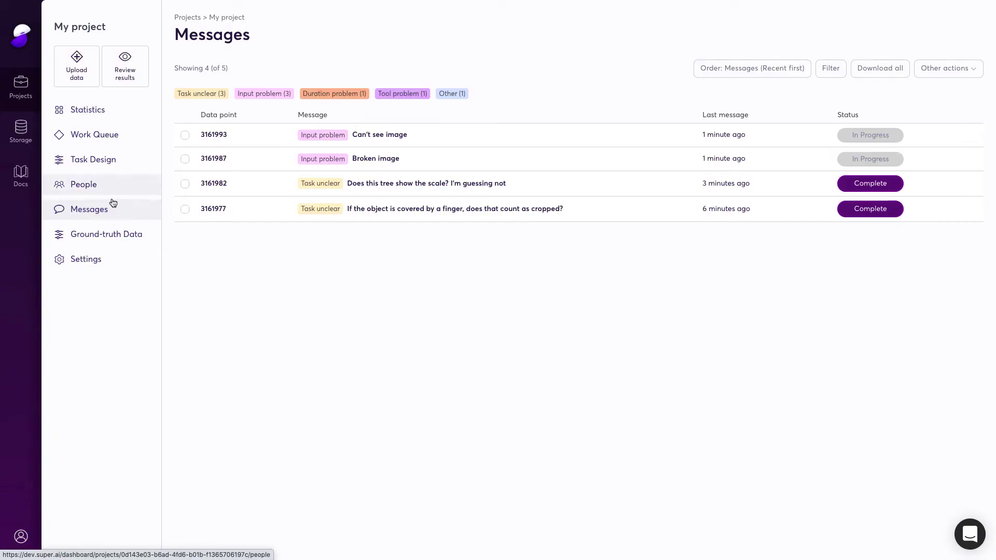
From the Task unclear question, edit the Cropped option to read 'Cropped or covered by something'
{"action": "left_click", "coordinate": [210, 97]}
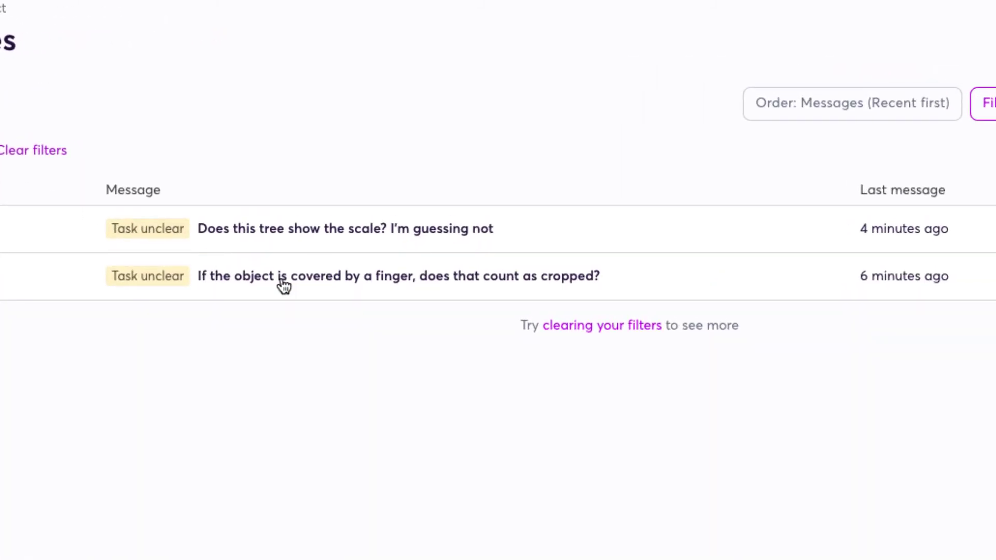
{"action": "left_click", "coordinate": [282, 283]}
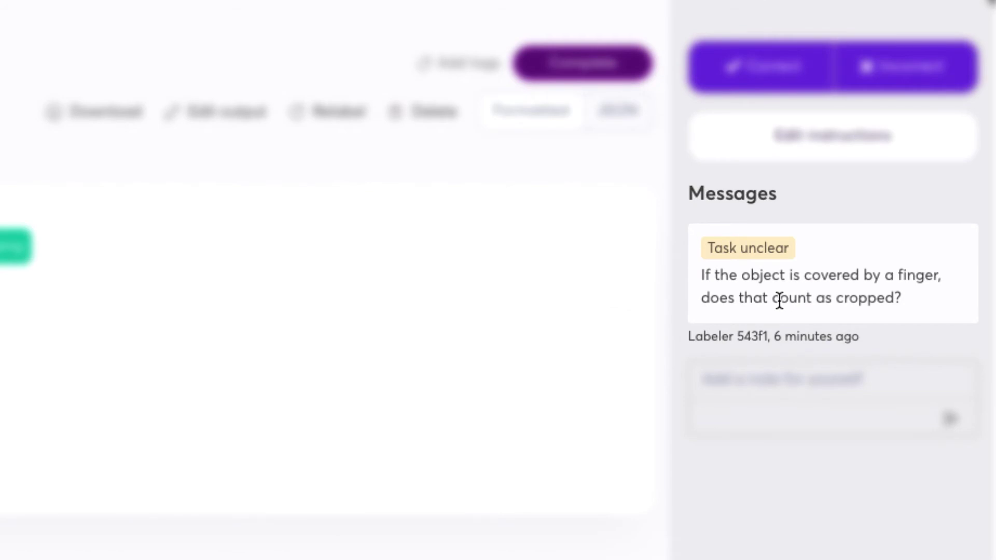
{"action": "left_click", "coordinate": [839, 155]}
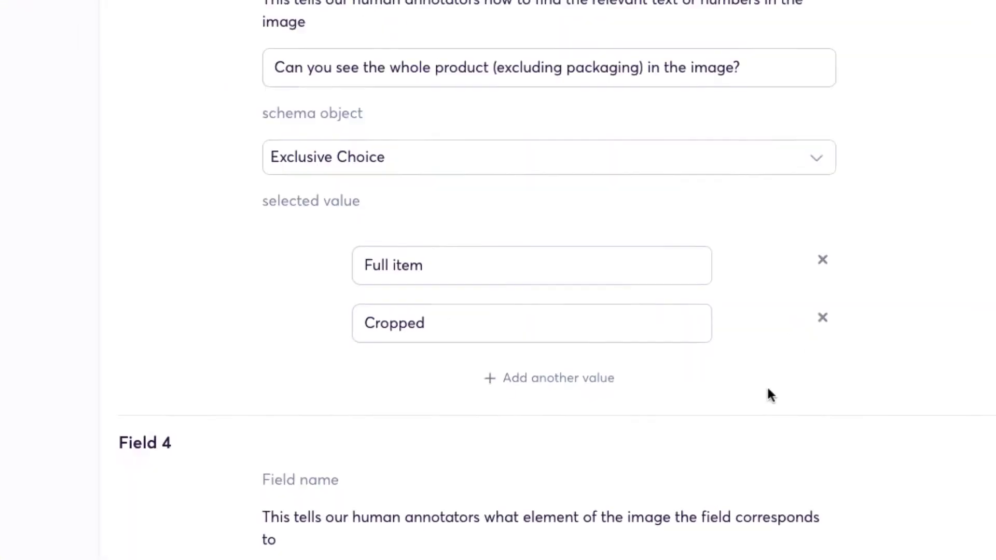
{"action": "left_click", "coordinate": [472, 315]}
{"action": "type", "text": "or covered by someth"}
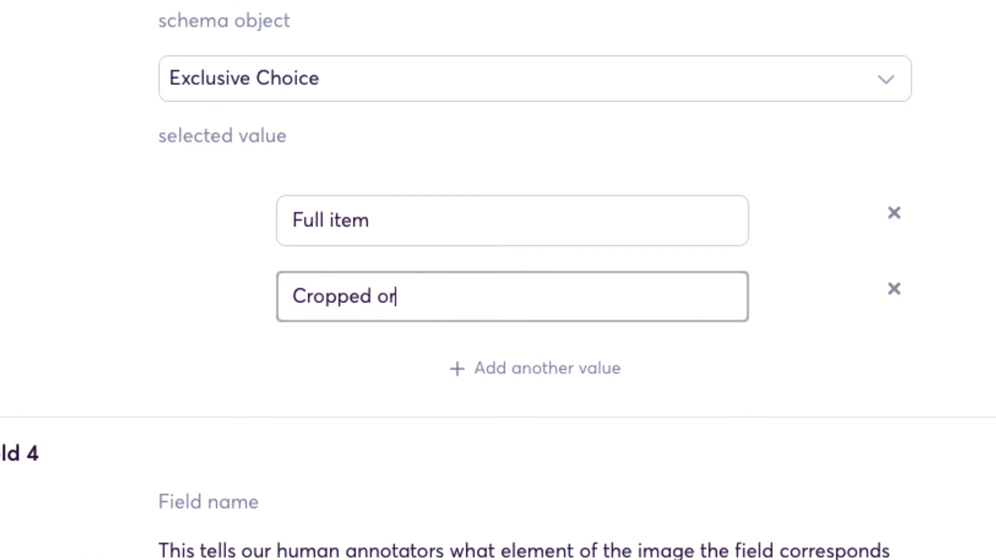
{"action": "type", "text": "ing"}
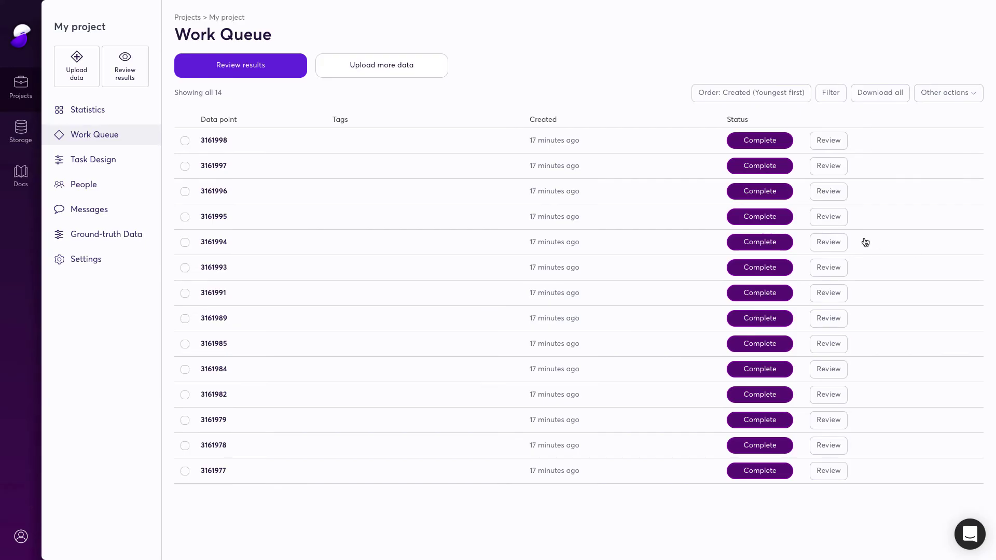
Filter the work queue on output data where Background contains 'studio'
{"action": "left_click", "coordinate": [825, 94]}
{"action": "left_click", "coordinate": [669, 123]}
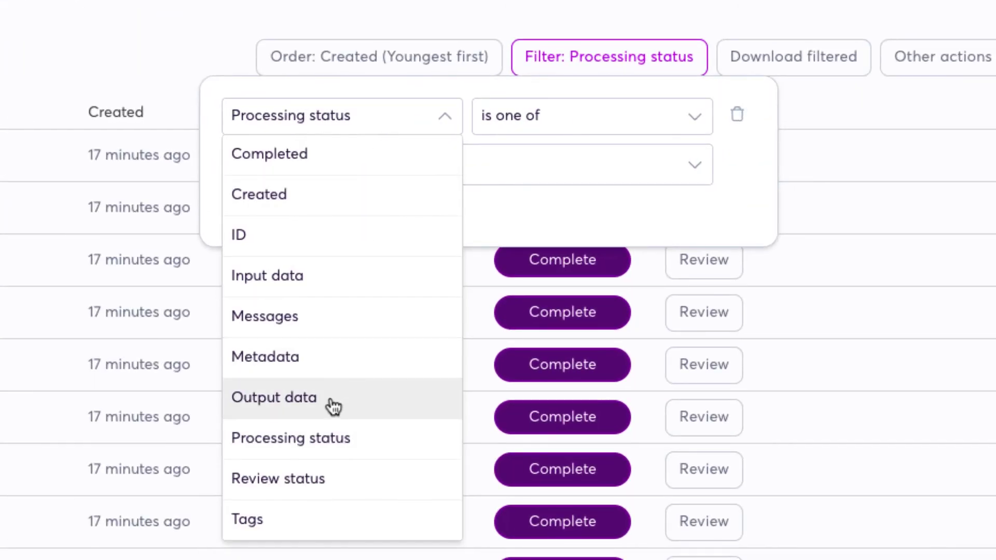
{"action": "left_click", "coordinate": [332, 405]}
{"action": "left_click", "coordinate": [305, 173]}
{"action": "left_click", "coordinate": [299, 239]}
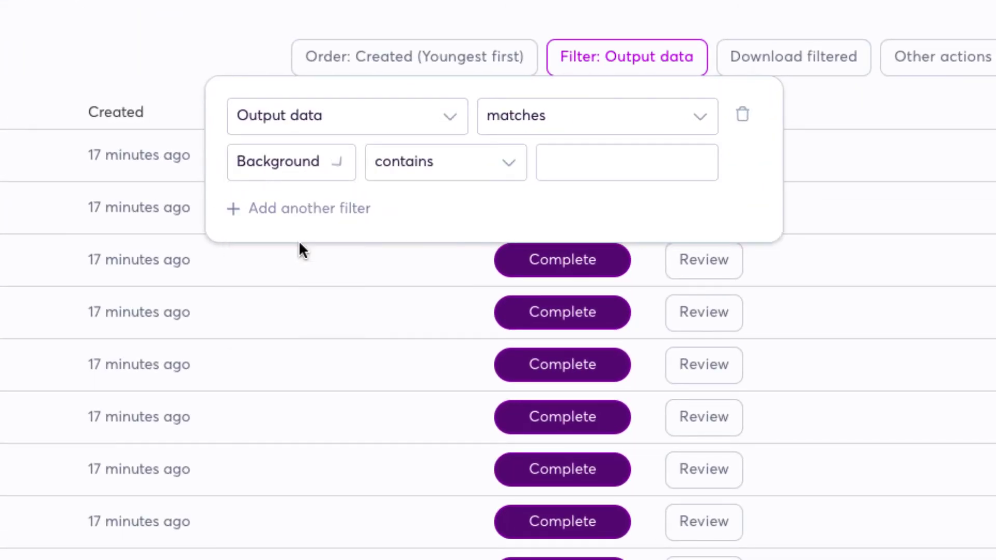
{"action": "left_click", "coordinate": [562, 153]}
{"action": "type", "text": "studio"}
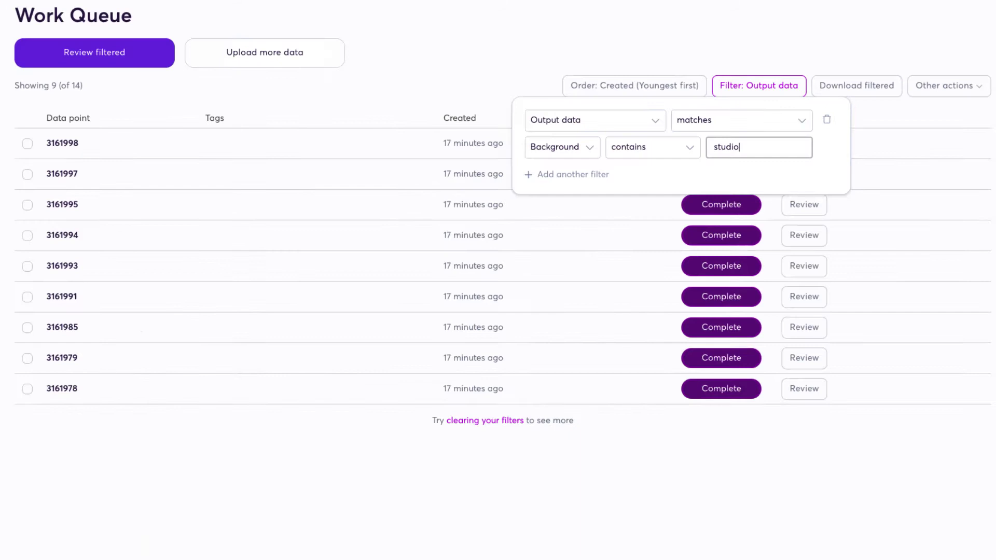
{"action": "left_click", "coordinate": [508, 77]}
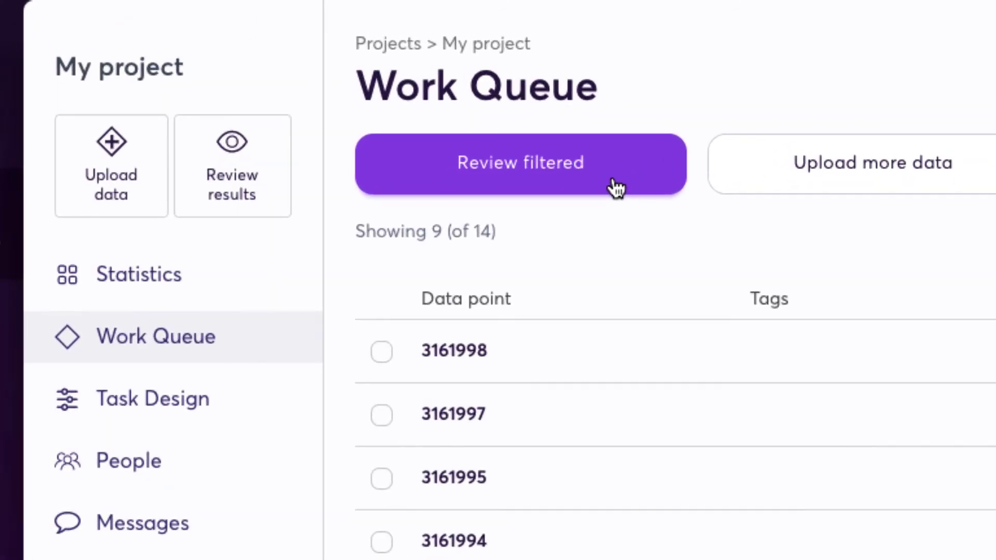
Start reviewing the filtered data points in Random order
{"action": "left_click", "coordinate": [616, 188]}
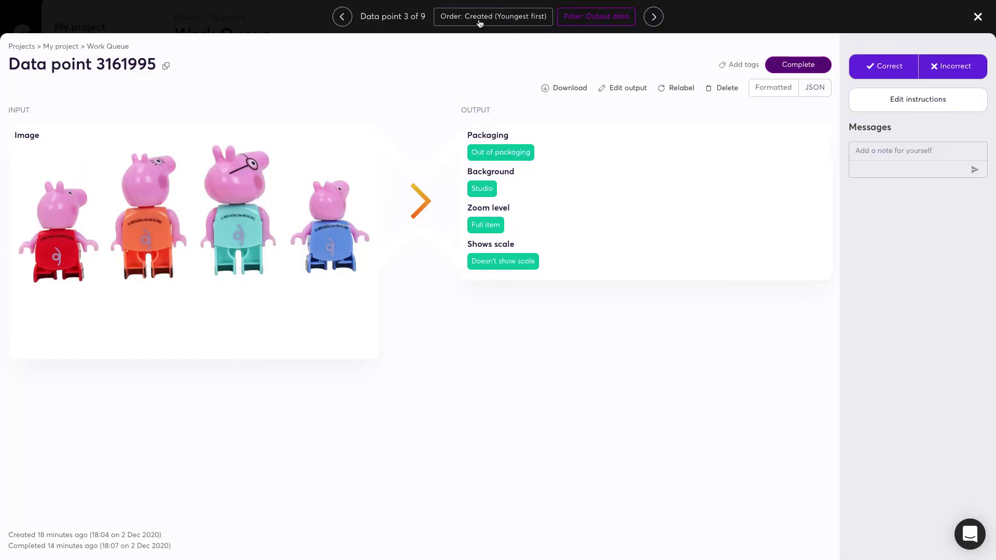
{"action": "left_click", "coordinate": [477, 23]}
{"action": "left_click", "coordinate": [425, 95]}
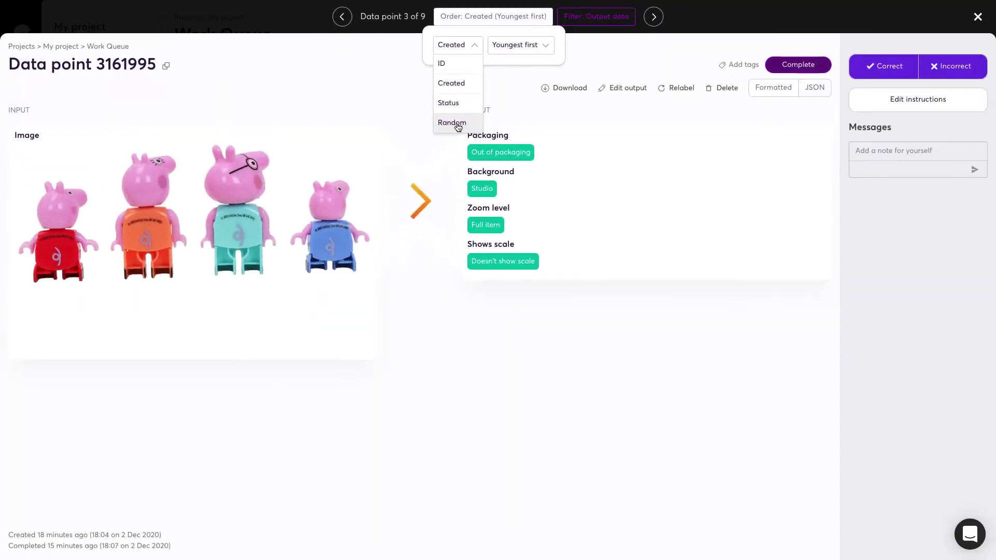
{"action": "left_click", "coordinate": [410, 279]}
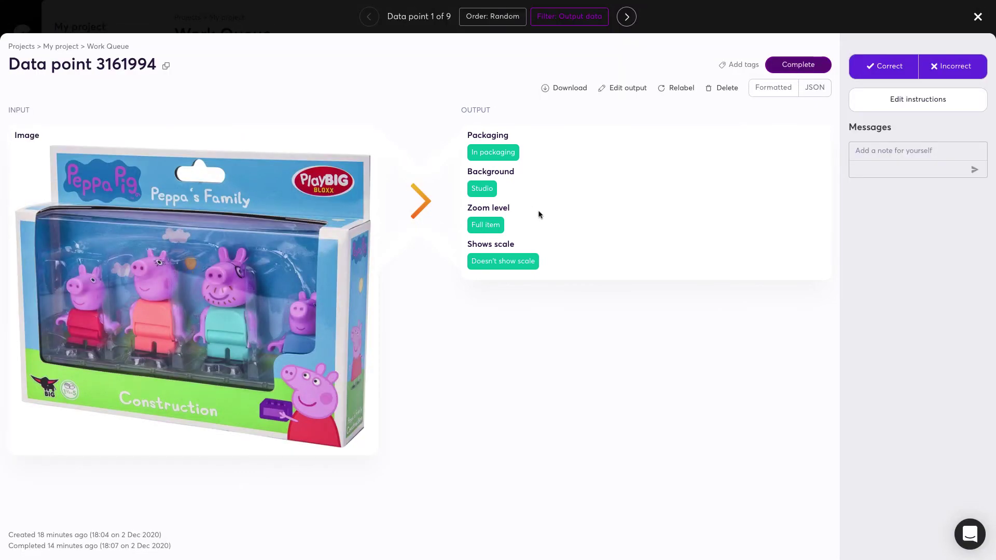
Mark the Peppa Pig, Paw Patrol, third and yo-yo points Correct; backpack and sixth Incorrect
{"action": "left_click", "coordinate": [883, 67]}
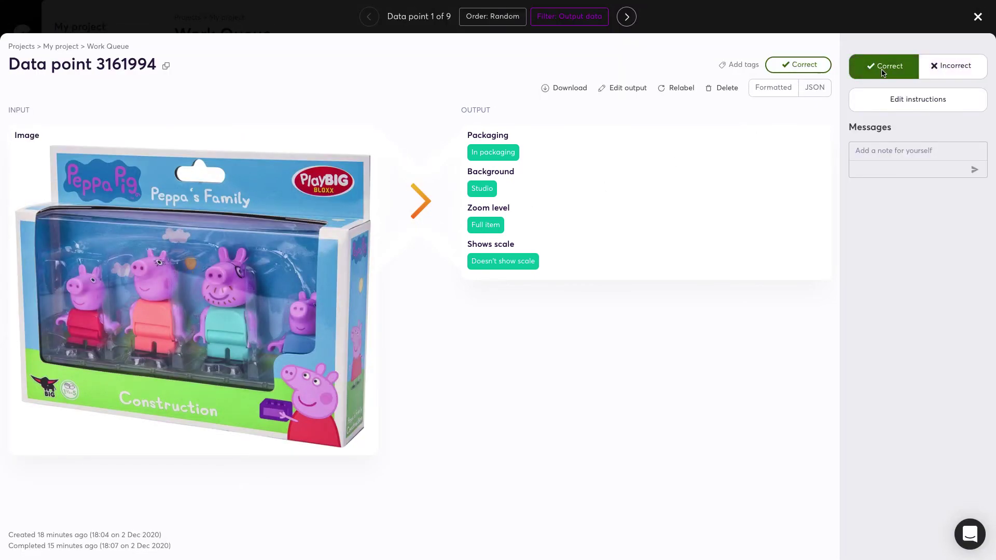
{"action": "left_click", "coordinate": [884, 67]}
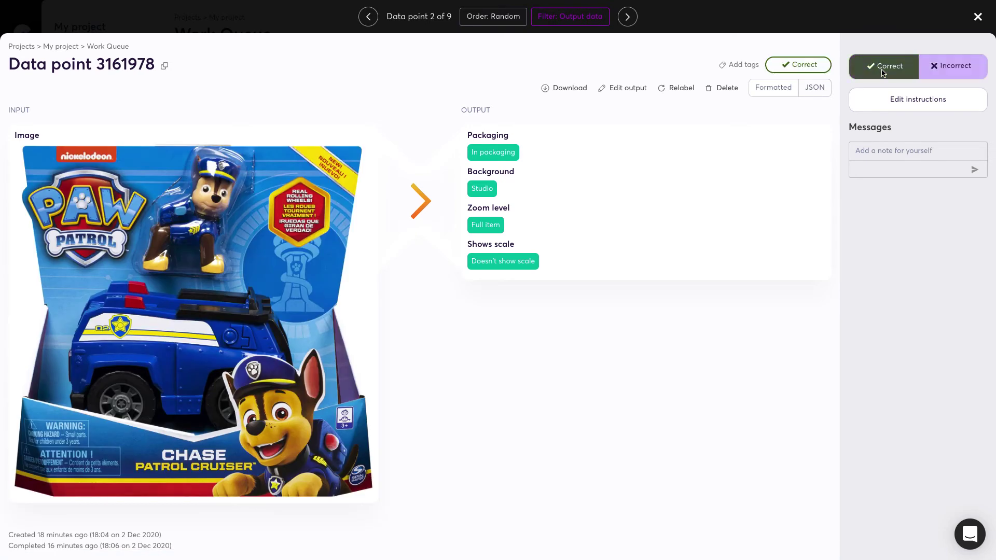
{"action": "left_click", "coordinate": [883, 68]}
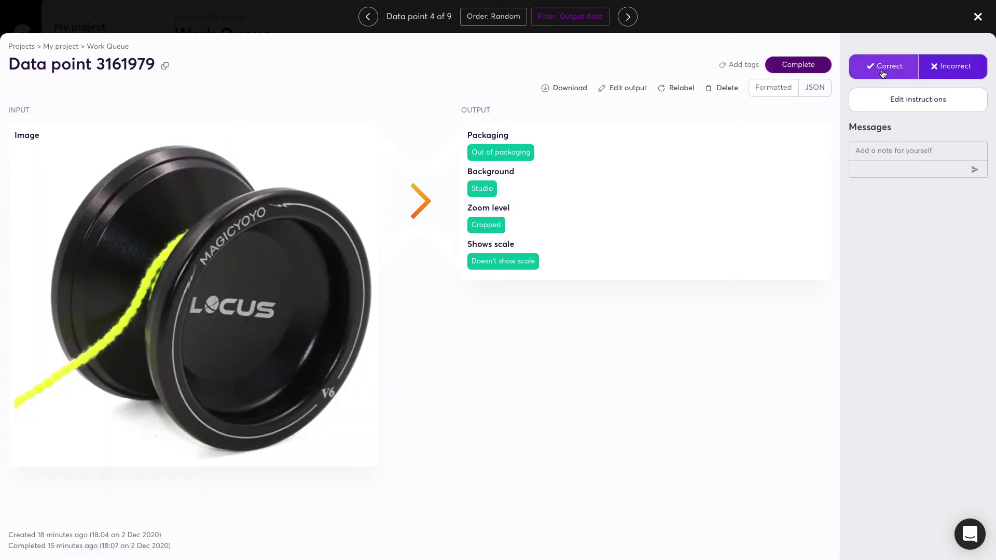
{"action": "left_click", "coordinate": [882, 73]}
{"action": "left_click", "coordinate": [961, 75]}
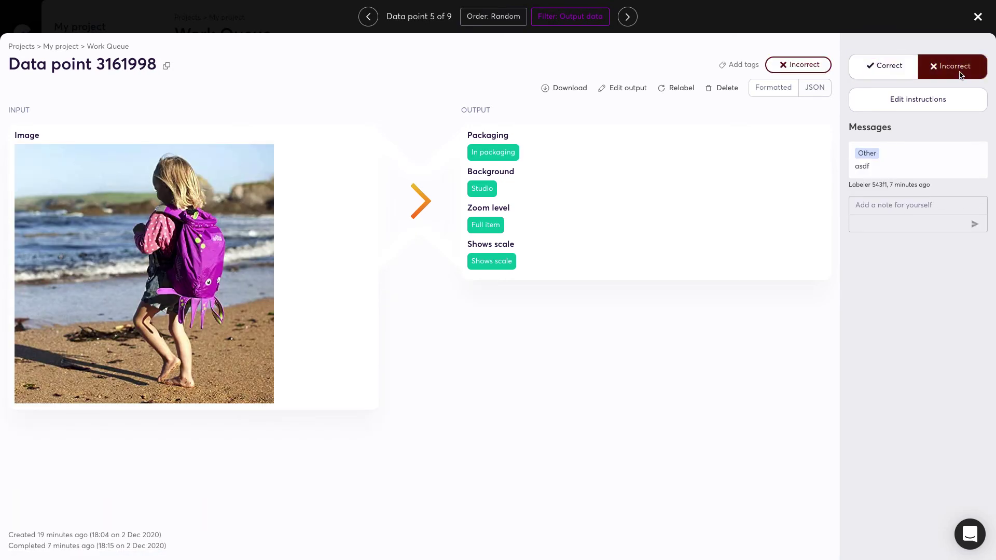
{"action": "left_click", "coordinate": [961, 75]}
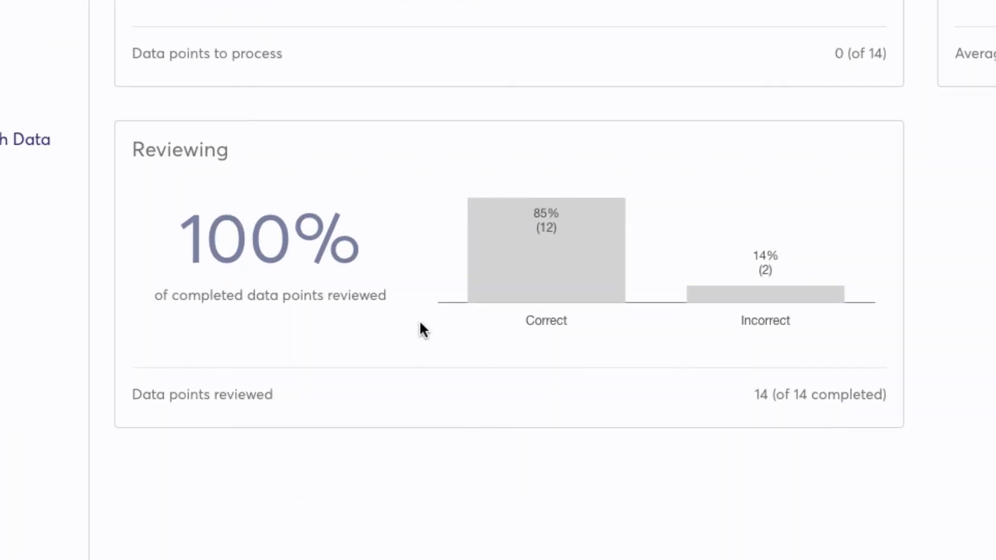
Set the project to use three labelers per data point with majority vote
{"action": "left_click", "coordinate": [91, 262]}
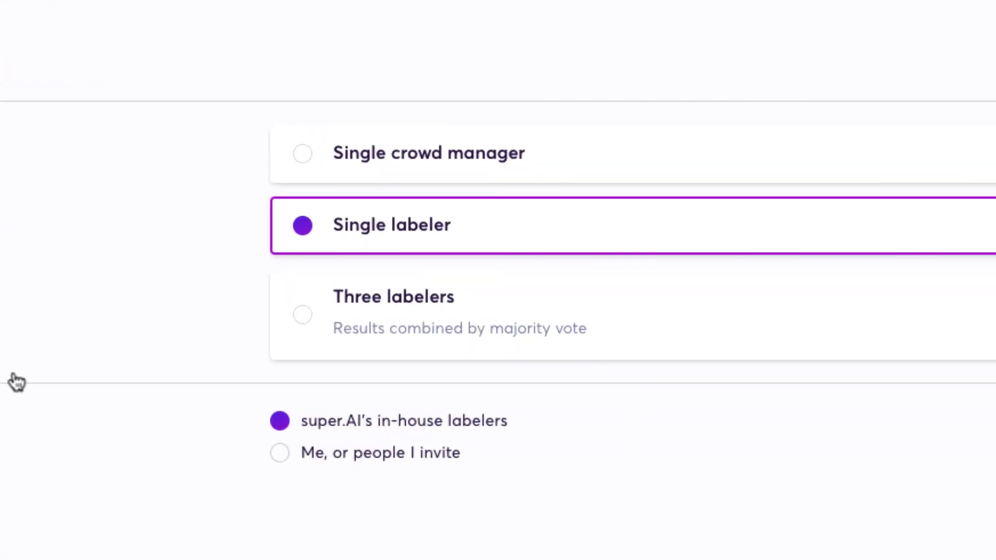
{"action": "left_click", "coordinate": [404, 196]}
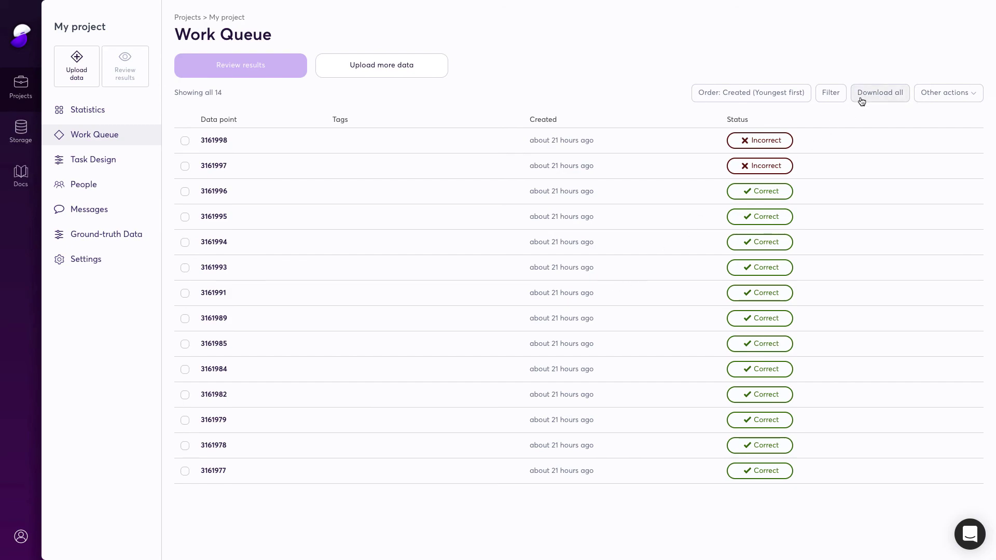
Request an emailed CSV export of all 14 data points with messages included
{"action": "left_click", "coordinate": [861, 99]}
{"action": "left_click", "coordinate": [384, 292]}
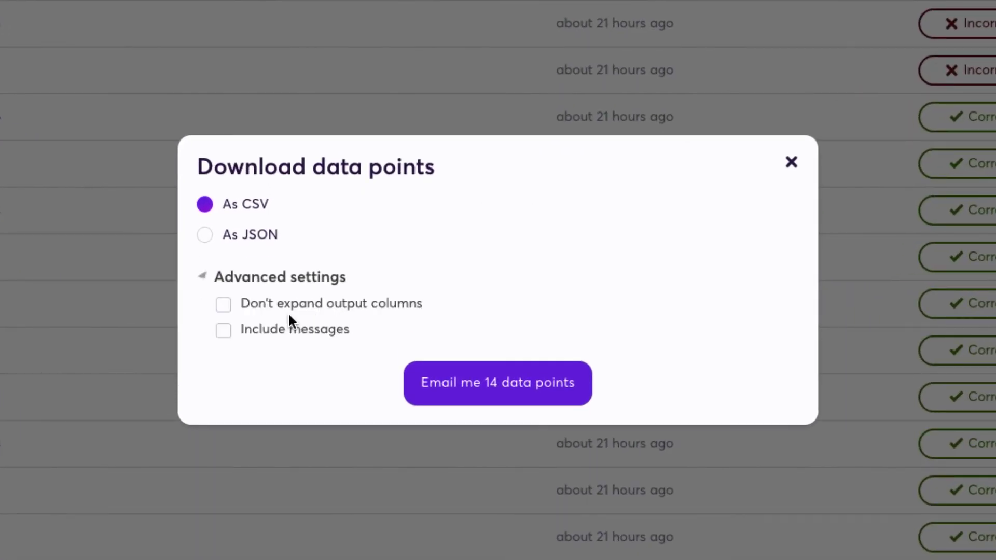
{"action": "left_click", "coordinate": [285, 331]}
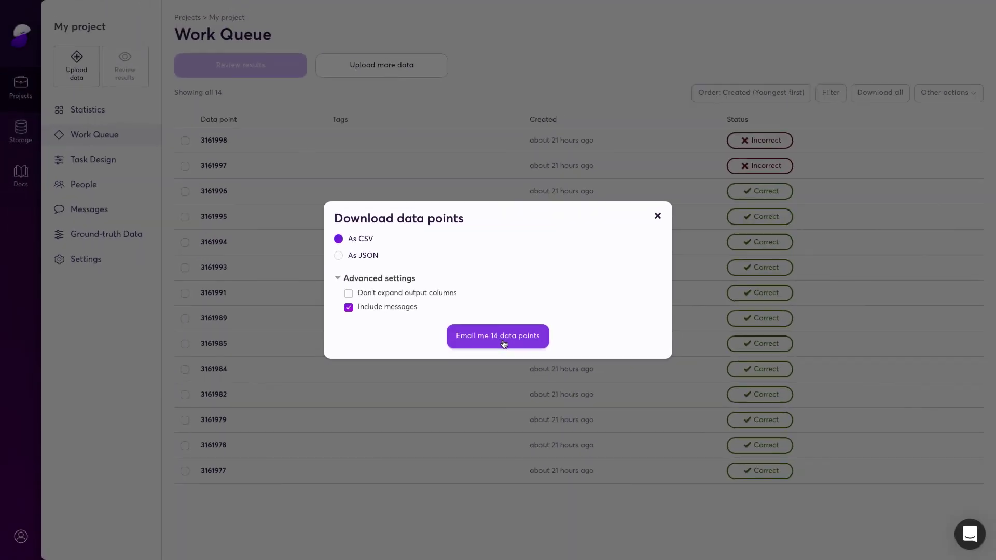
{"action": "left_click", "coordinate": [503, 339]}
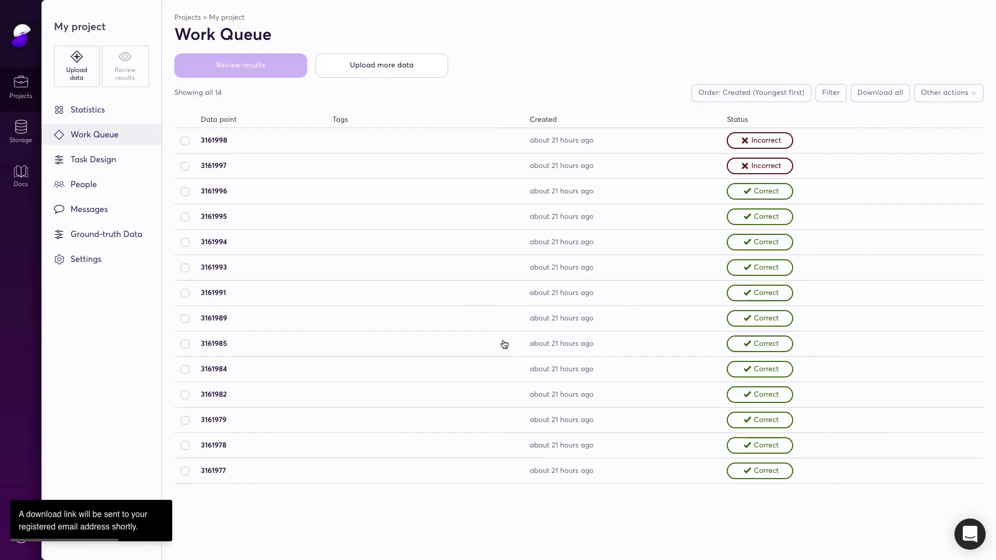